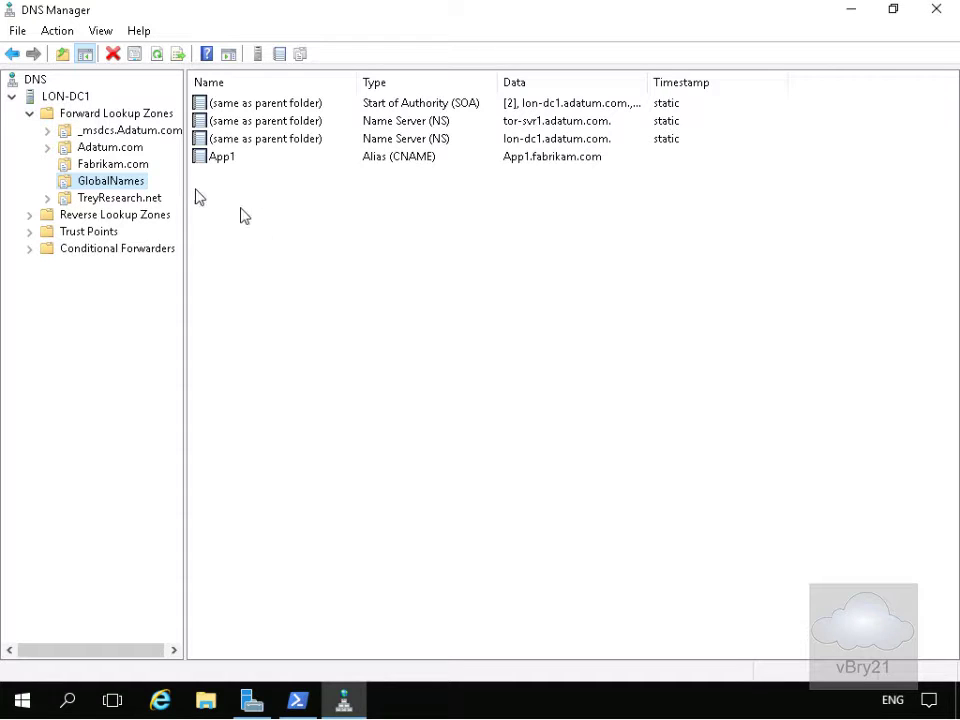
- Start a new alias (CNAME) record named www in the Adatum.com zone
left_click(128, 149)
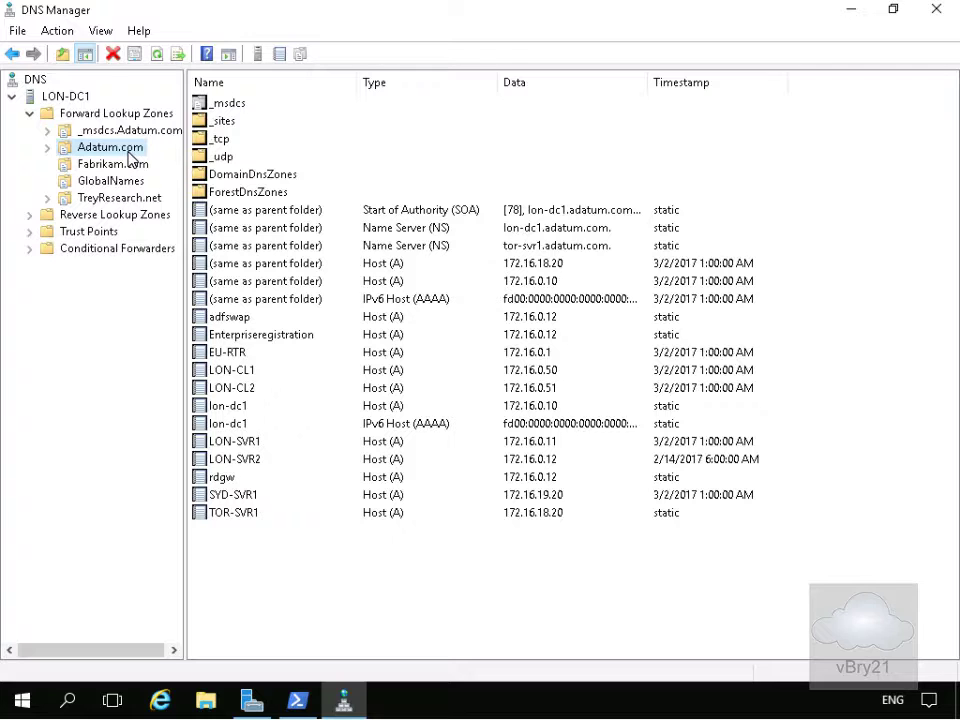
right_click(129, 153)
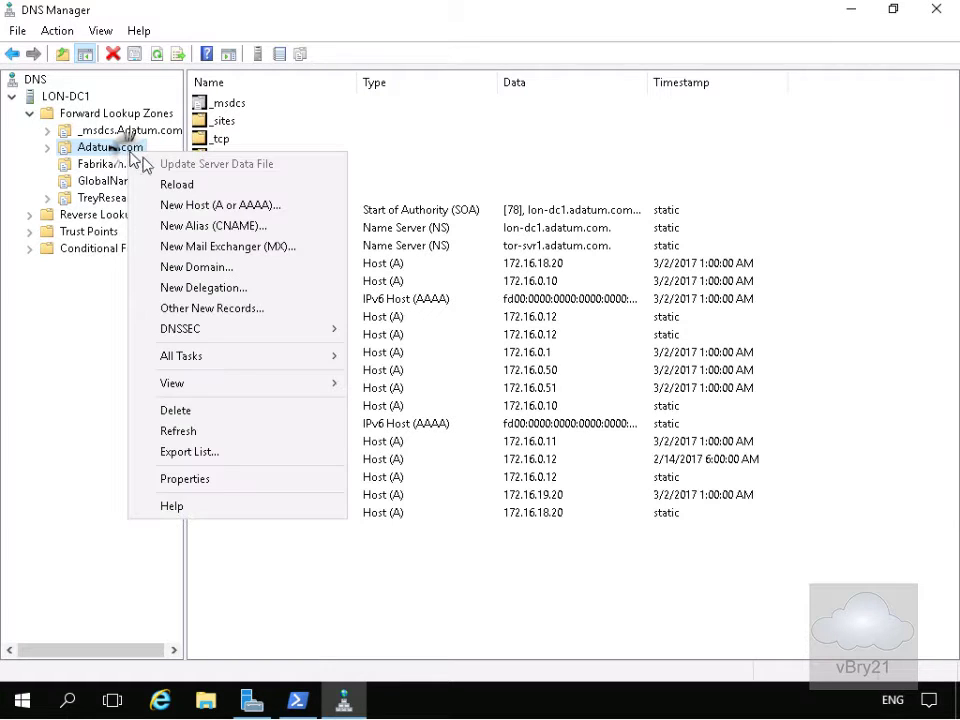
left_click(183, 227)
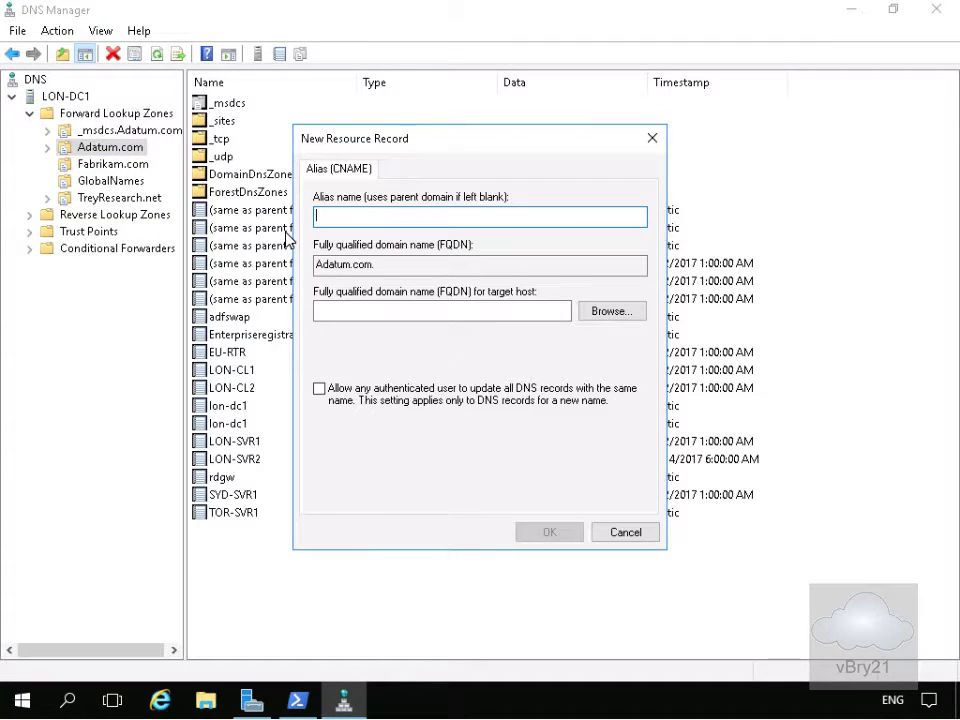
type("www")
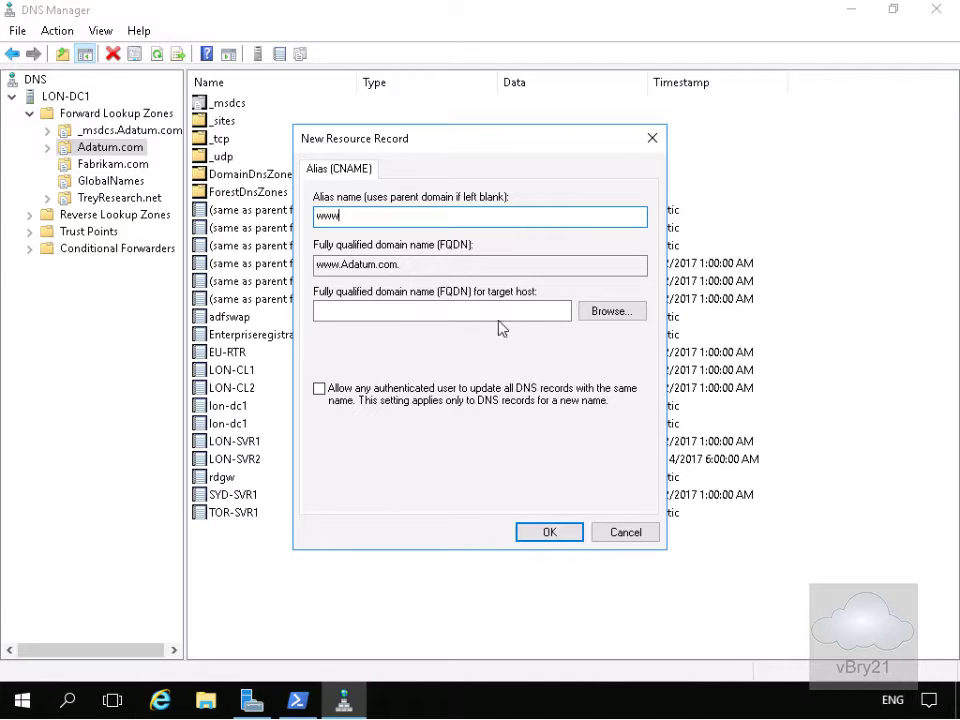
- Set lon-dc1 from LON-DC1's Adatum.com forward lookup zone as the target and create the alias
left_click(613, 312)
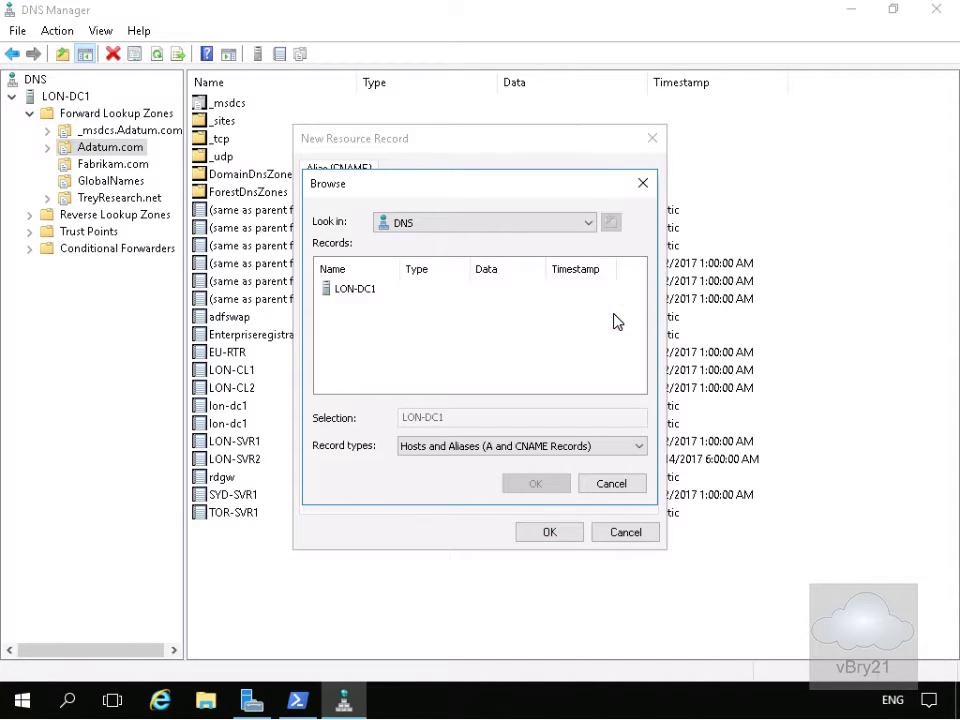
left_click(345, 288)
left_click(534, 485)
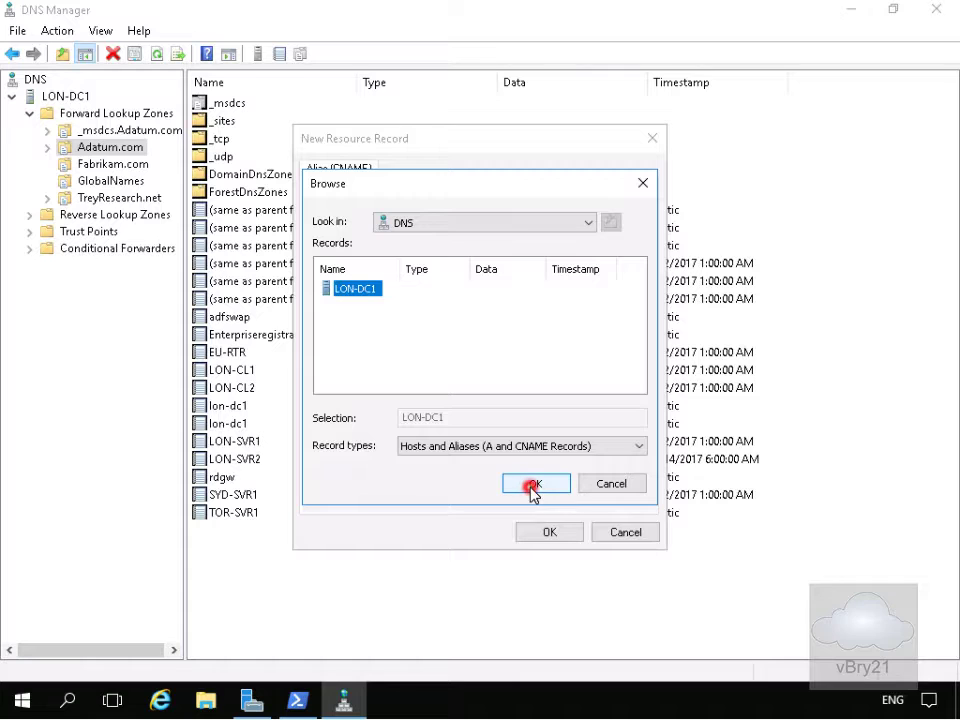
double_click(364, 290)
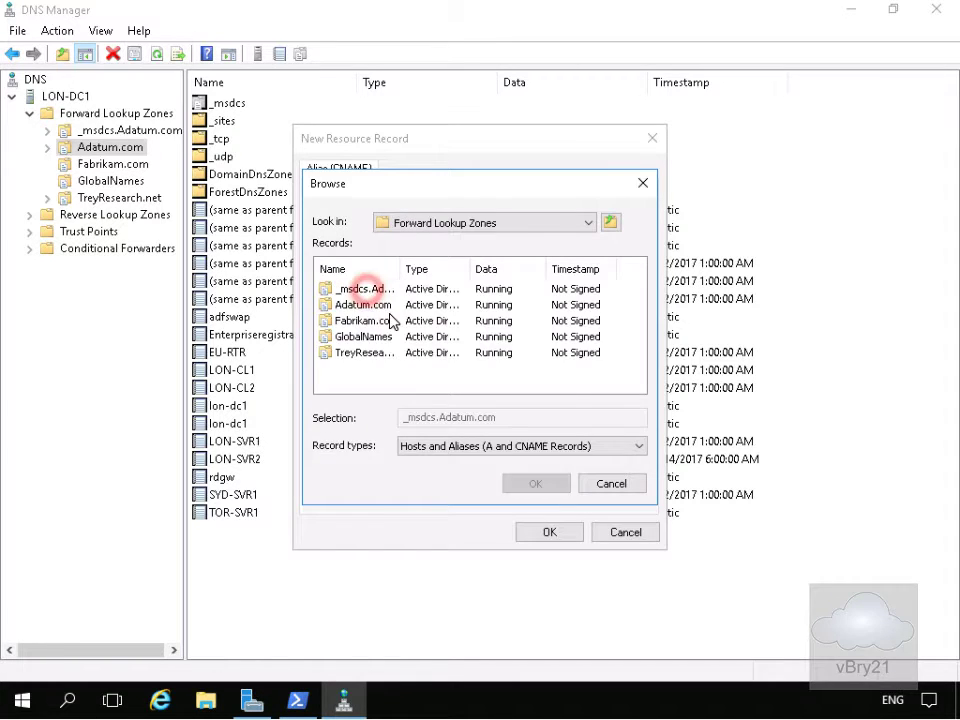
double_click(355, 305)
left_click_drag(636, 298, 641, 340)
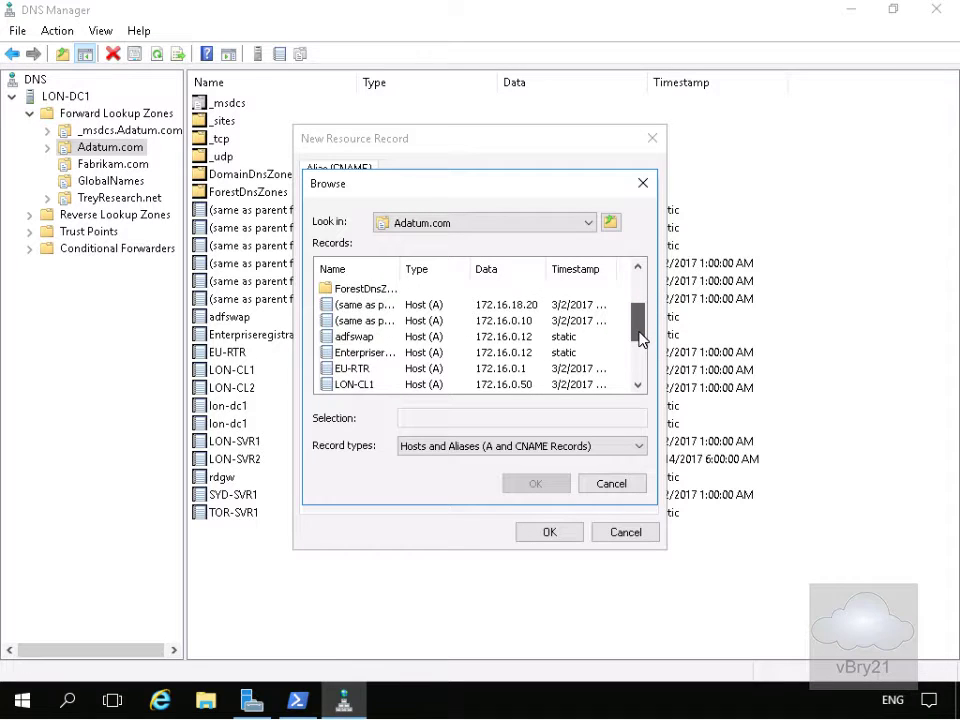
scroll(637, 330, "down", 2)
scroll(400, 390, "down", 1)
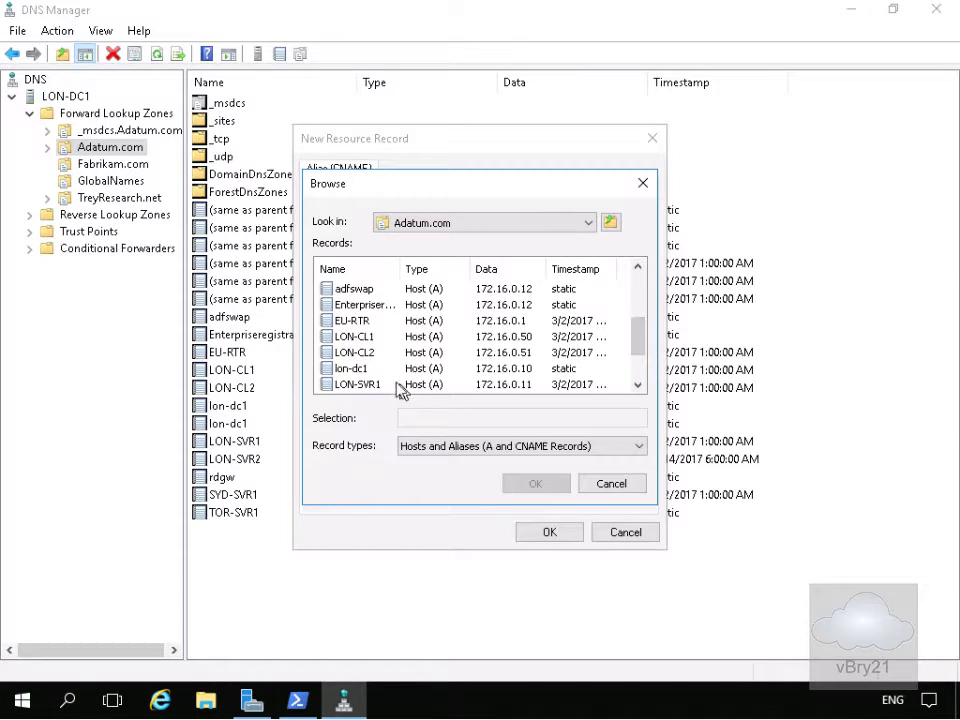
left_click(354, 369)
left_click(535, 483)
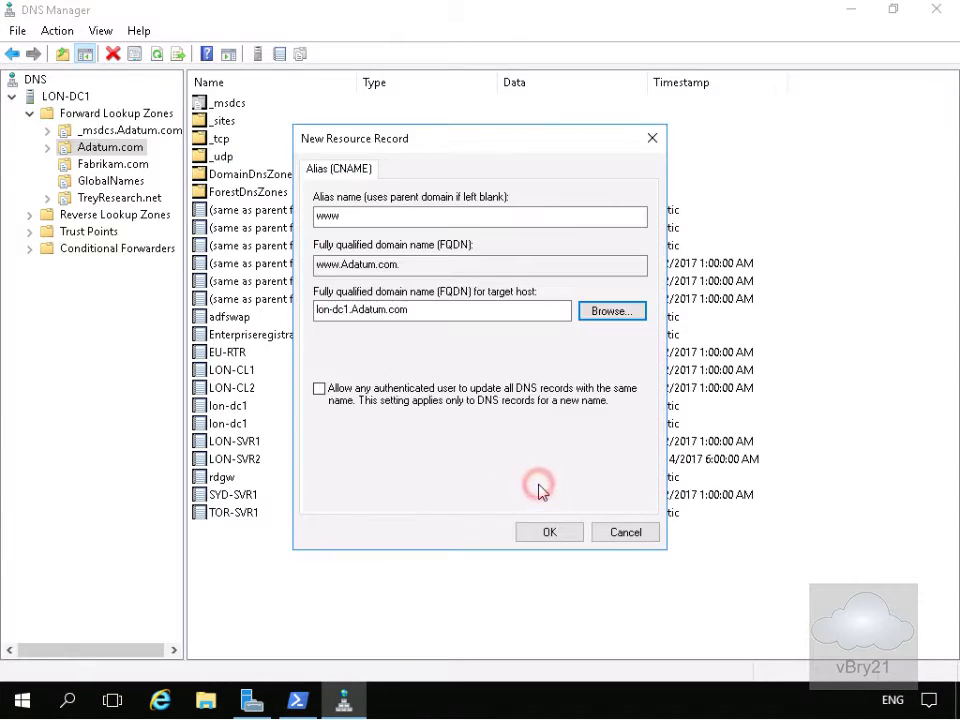
left_click(552, 532)
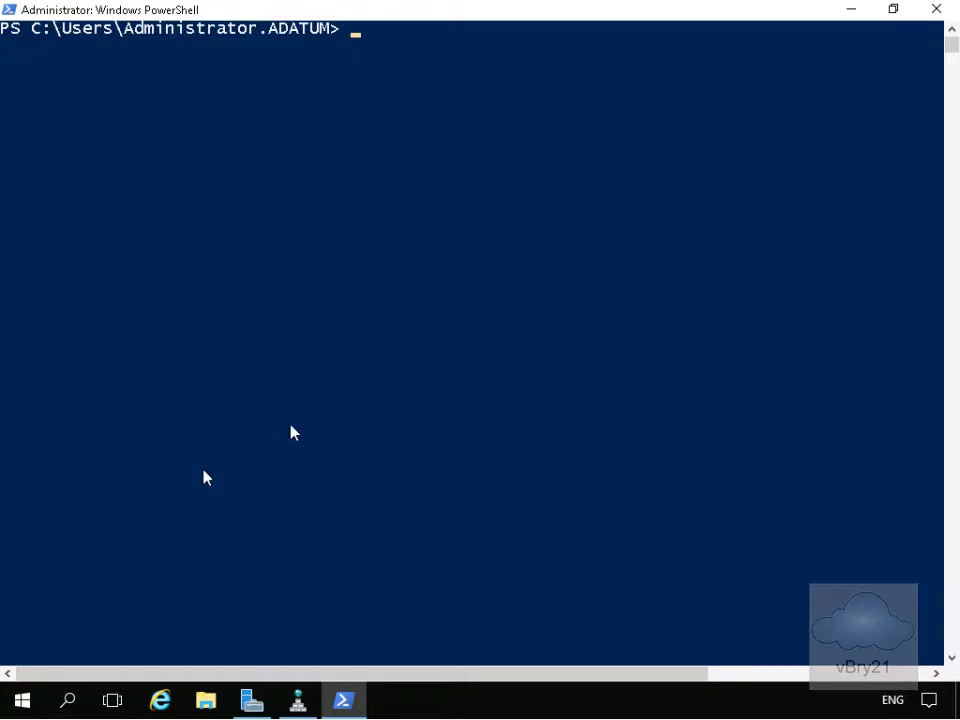
type("nslookup www")
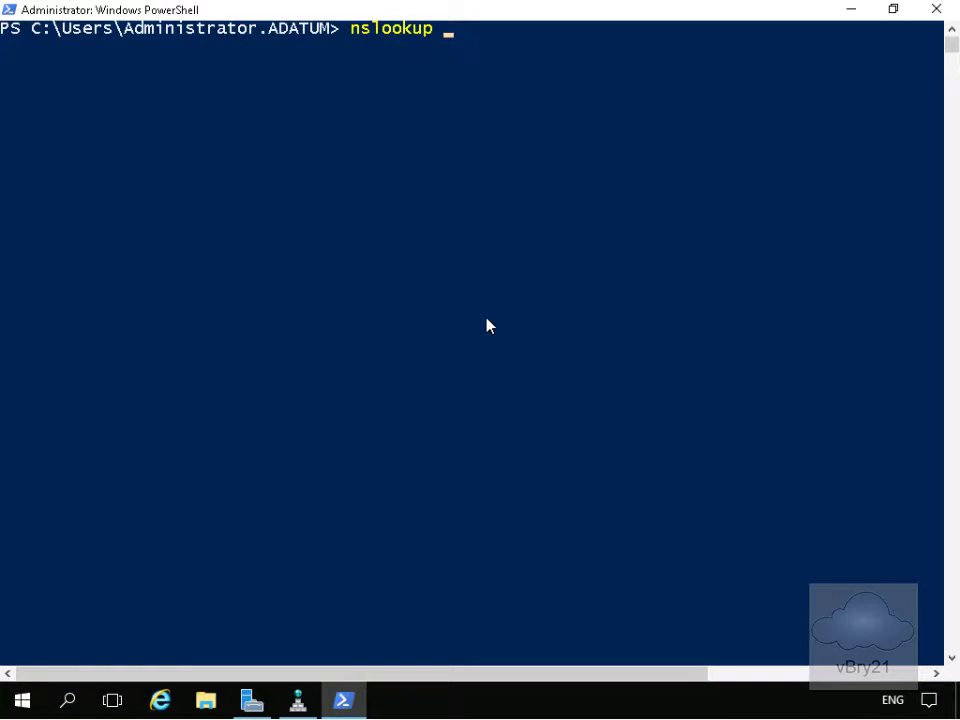
type(".adatum.com")
key("Return")
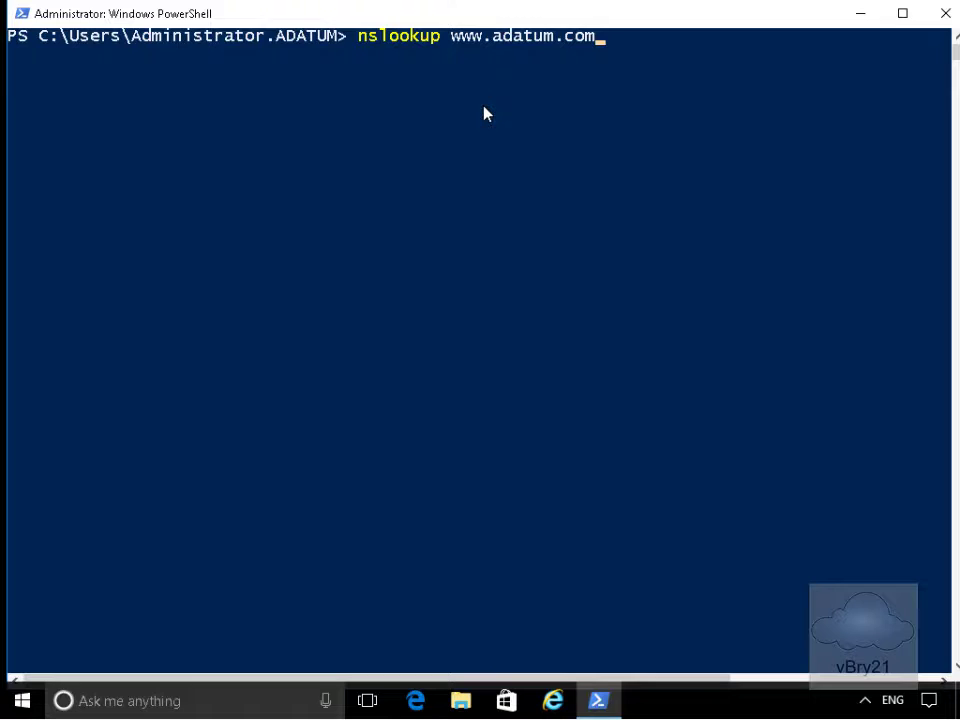
key("Return")
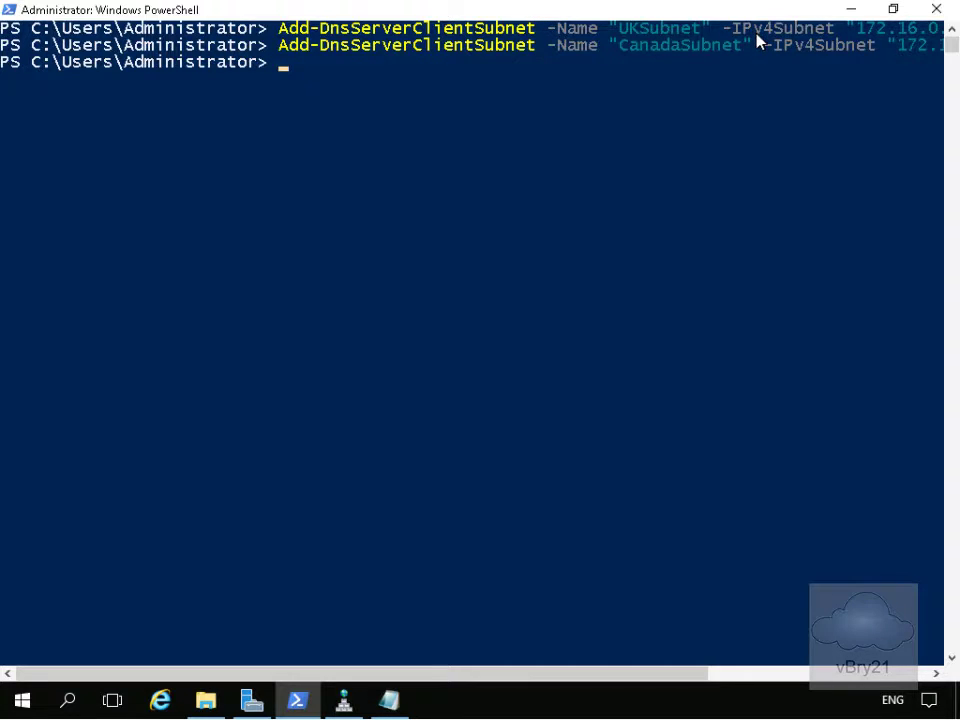
- Finish defining UKSubnet 172.16.0.0/24 and CanadaSubnet 172.16.18.0/24, then clear the console with cls
left_click_drag(636, 675, 761, 675)
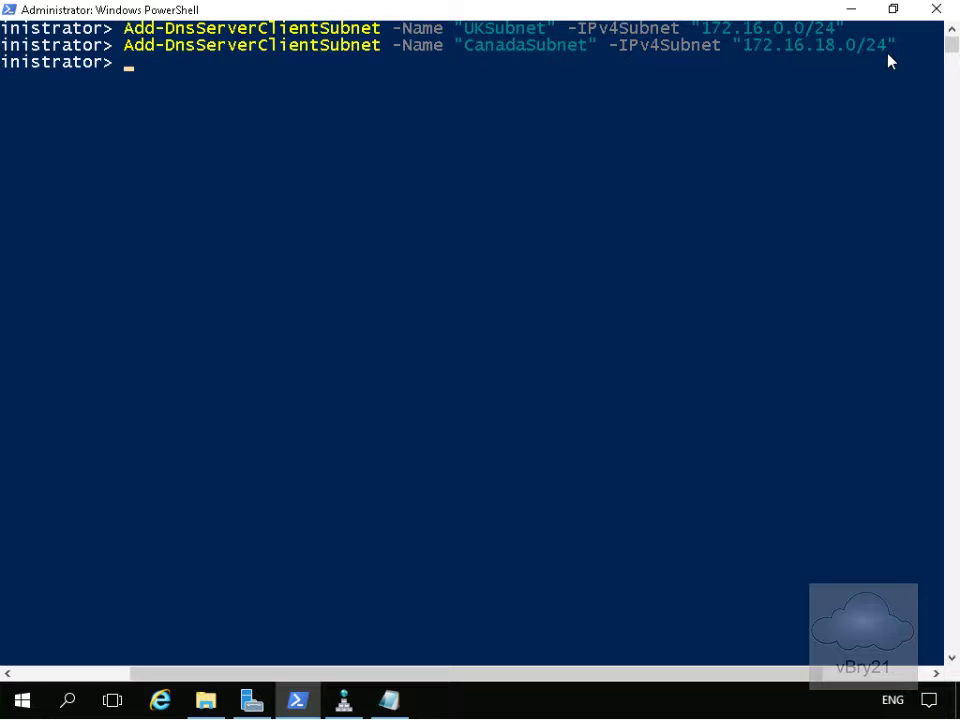
type("cls")
key("Return")
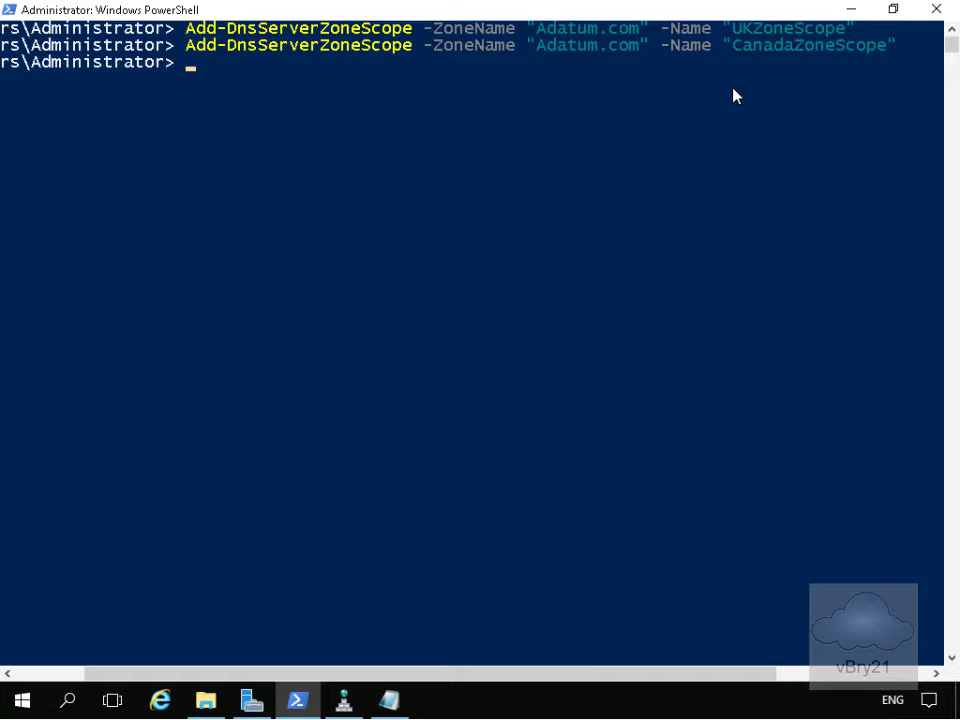
- Clear the console with cls after creating the UKZoneScope and CanadaZoneScope scopes
type("cls")
key("Return")
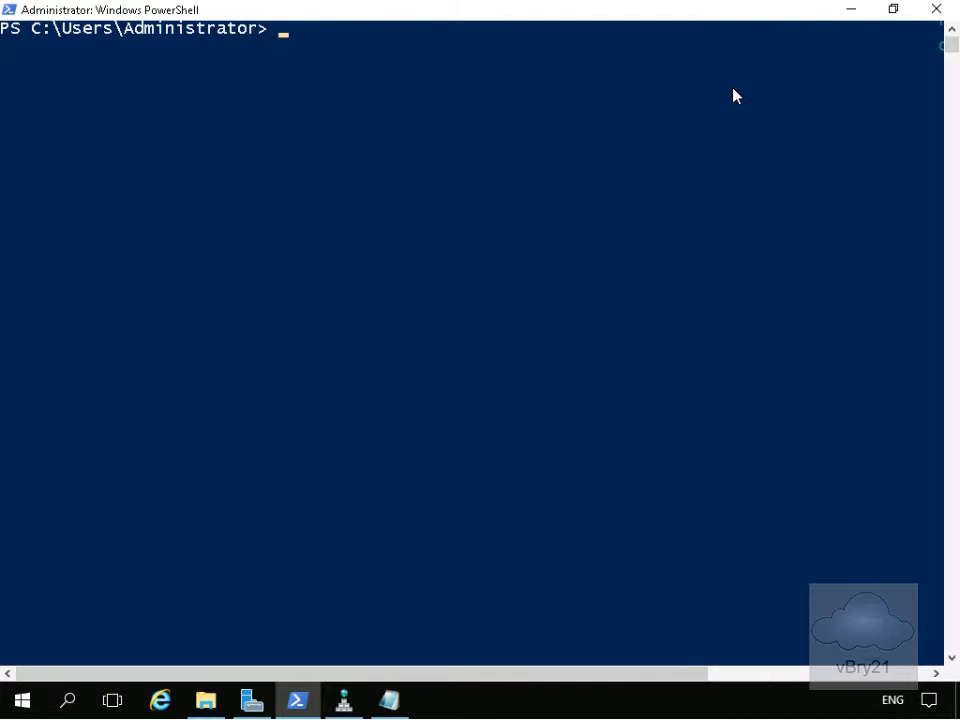
- Add a www A record at 172.16.0.41 to Adatum.com's UKZoneScope with Add-DnsServerResourceRecord
right_click(627, 197)
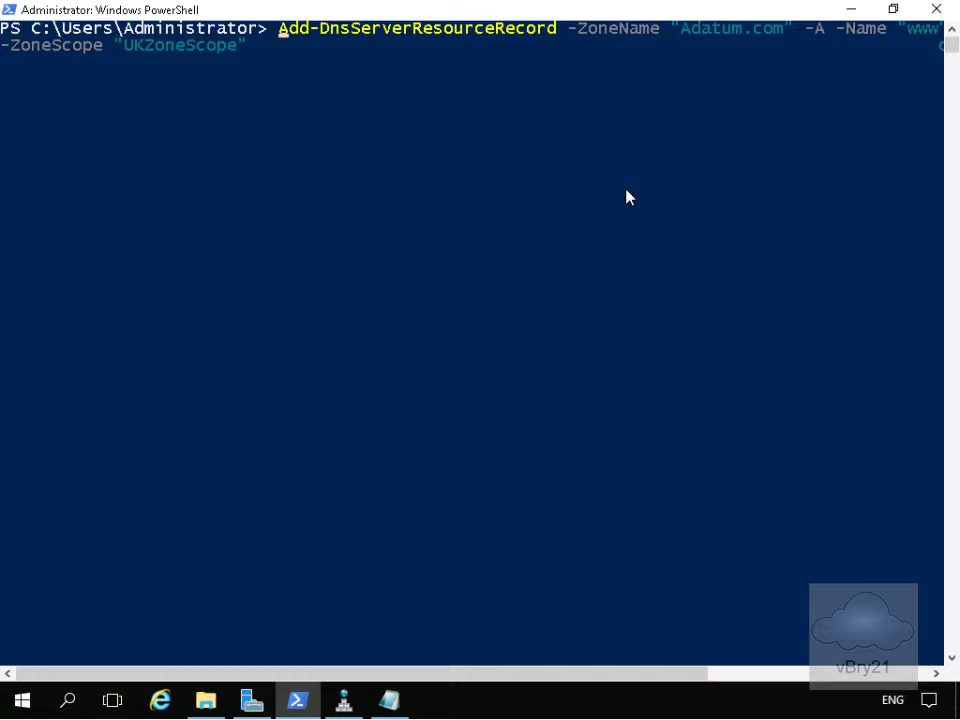
key("Right")
key("Right")
key("Right")
key("Right")
key("Right")
key("Right")
key("Right")
key("Right")
key("Right")
key("Right")
key("Right")
key("Right")
key("Right")
key("Right")
key("Right")
key("Right")
key("Right")
key("Right")
key("Right")
key("Right")
key("Right")
key("Right")
key("Right")
key("Right")
key("Right")
key("Right")
key("Right")
key("Right")
key("Right")
key("Right")
key("Right")
key("Right")
key("Right")
key("Right")
key("Right")
key("Right")
key("Right")
key("Right")
key("Right")
key("Right")
key("Right")
key("Right")
key("Right")
key("Right")
key("Right")
key("Right")
key("Right")
key("Right")
key("Right")
key("Right")
key("Right")
key("Right")
key("Right")
key("Right")
key("Right")
key("Right")
key("Right")
key("Right")
key("Right")
key("Right")
key("Right")
key("Right")
type("-IPv4Address")
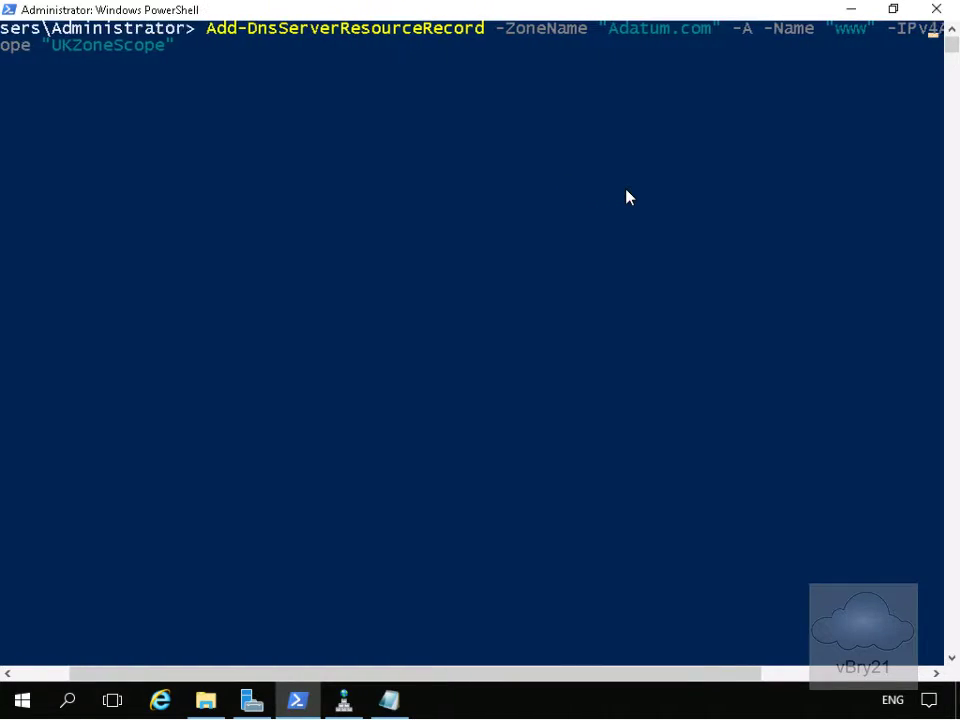
key("Right")
key("Right")
key("Right")
key("Right")
key("Right")
key("Right")
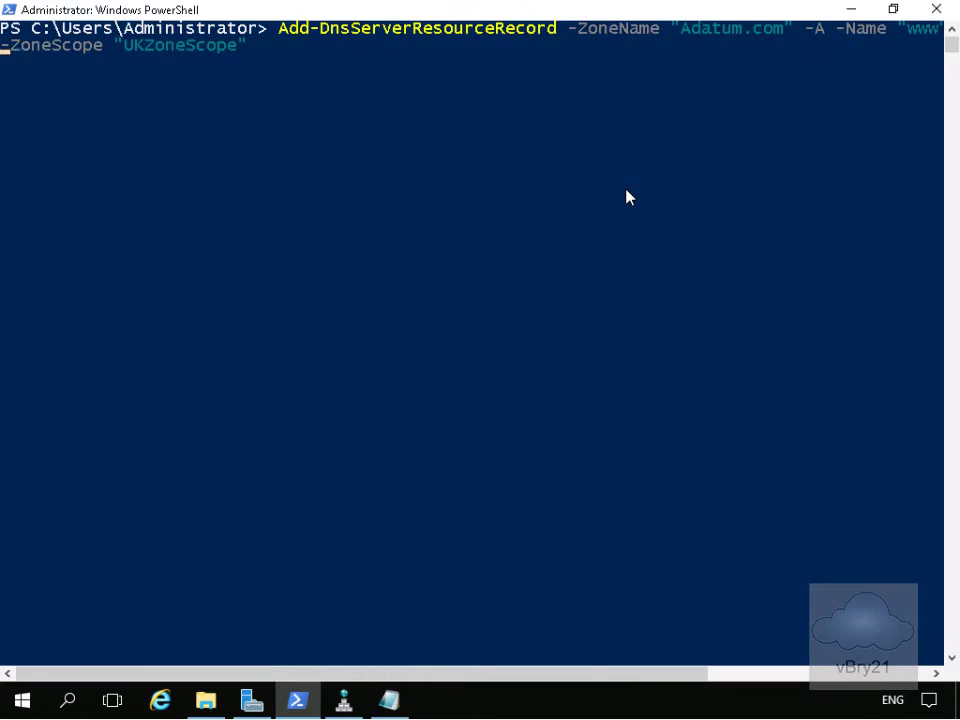
key("Left")
key("Left")
key("Left")
key("Left")
key("Left")
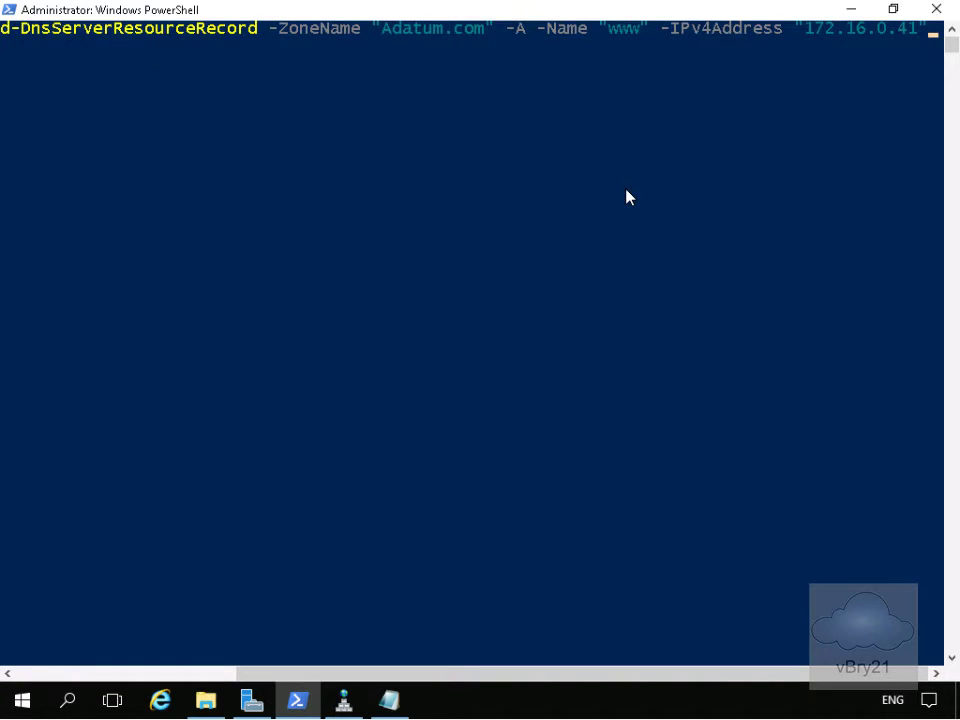
key("Right")
key("Right")
key("Right")
key("Right")
key("Right")
key("Right")
key("Right")
key("Right")
key("Right")
key("Right")
key("Right")
key("Right")
key("Right")
key("Right")
key("Right")
key("Right")
key("Right")
key("Right")
key("Right")
key("Right")
key("Right")
key("Right")
key("Right")
key("Right")
key("Right")
key("Return")
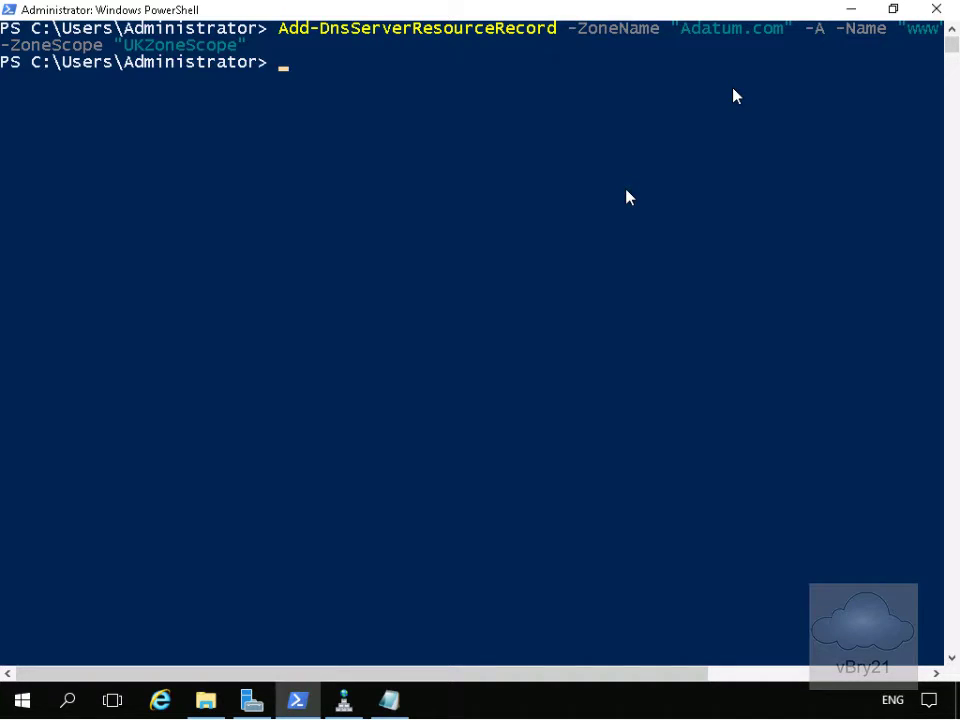
- Add a www A record at 172.16.18.17 to CanadaZoneScope, clearing the console before and after
type("cls")
key("Return")
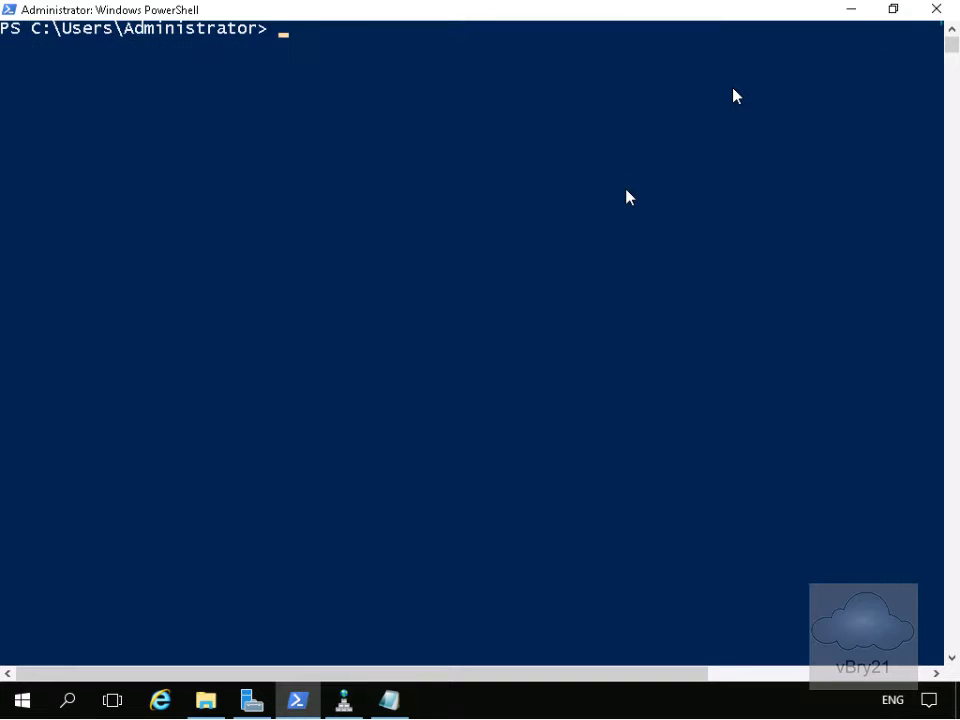
right_click(495, 206)
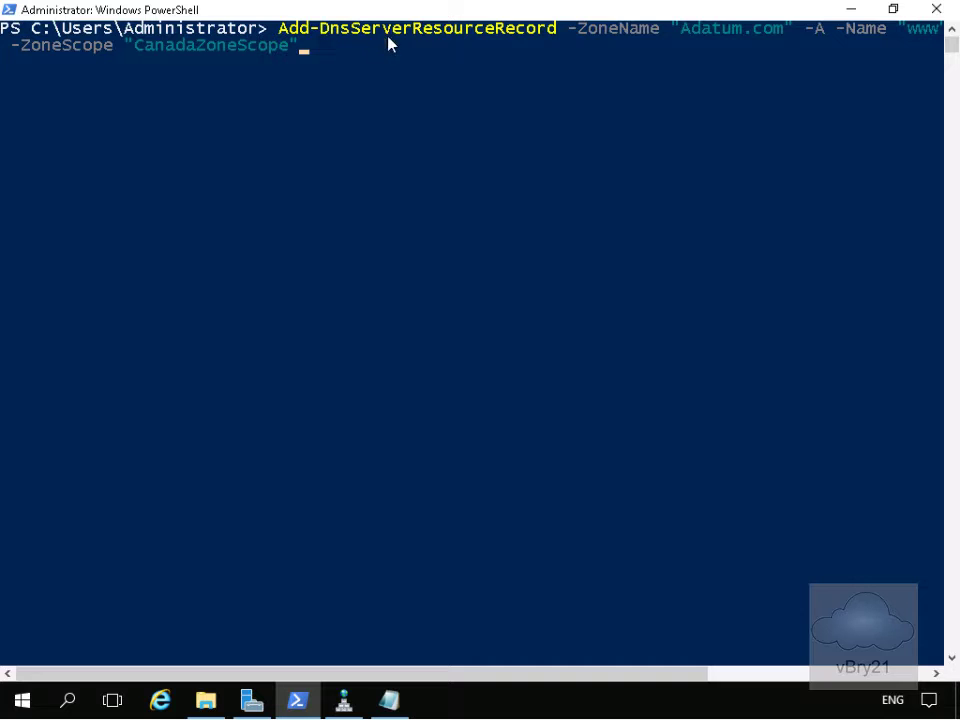
left_click(527, 678)
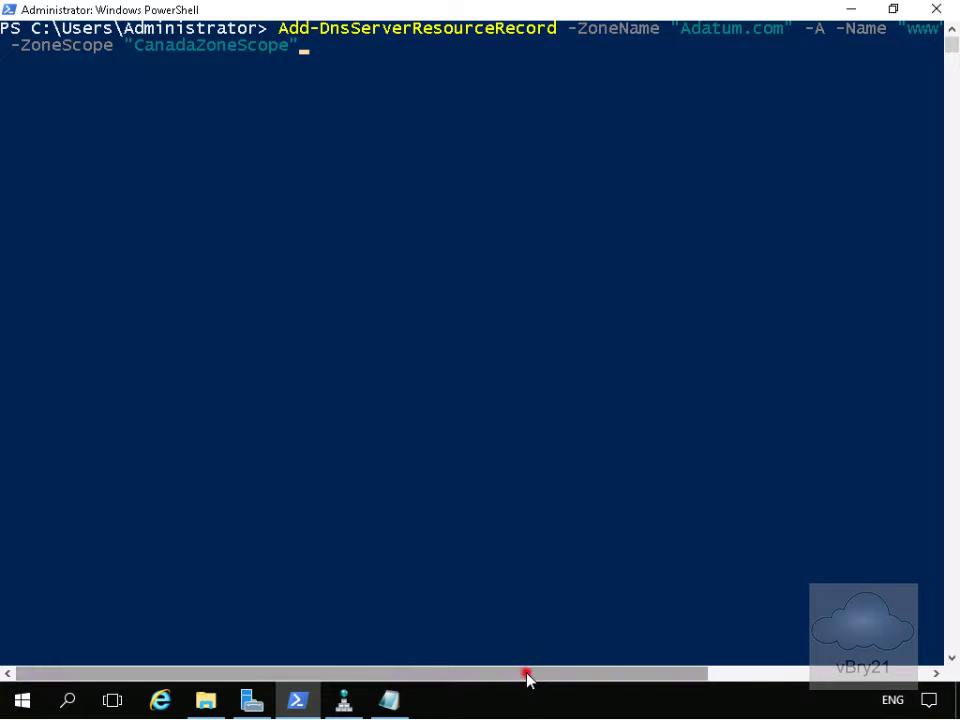
left_click_drag(541, 679, 757, 689)
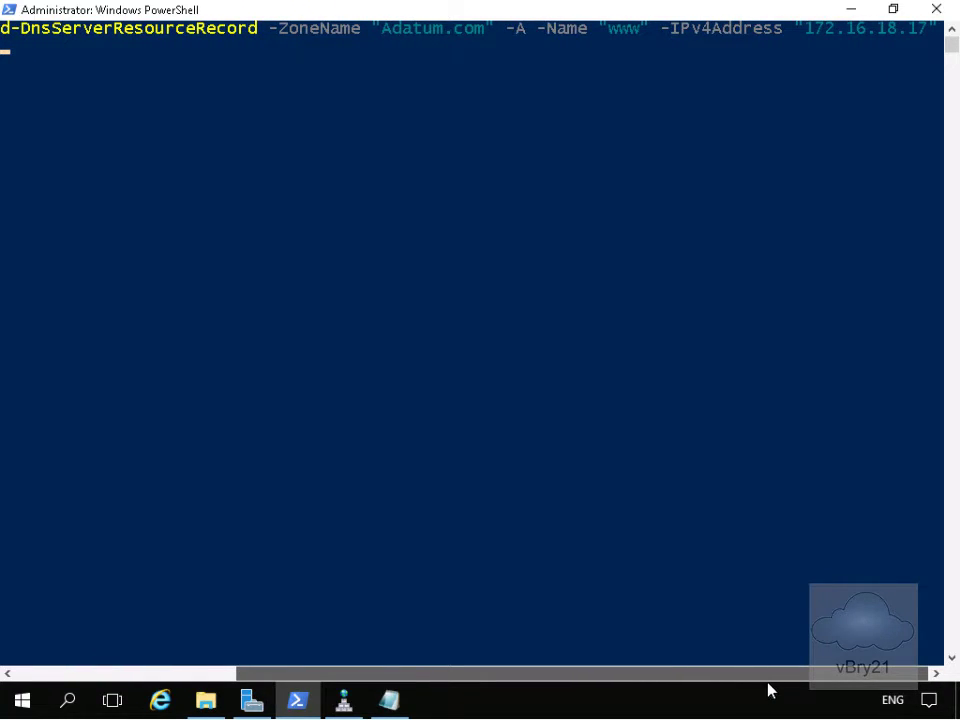
left_click_drag(690, 682, 482, 675)
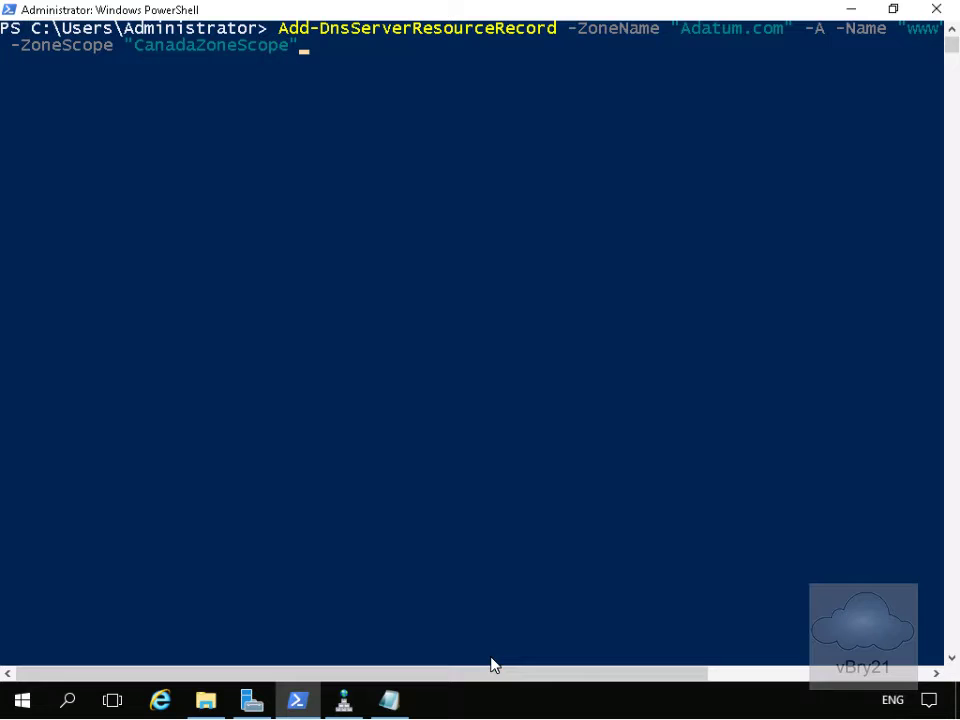
key("Return")
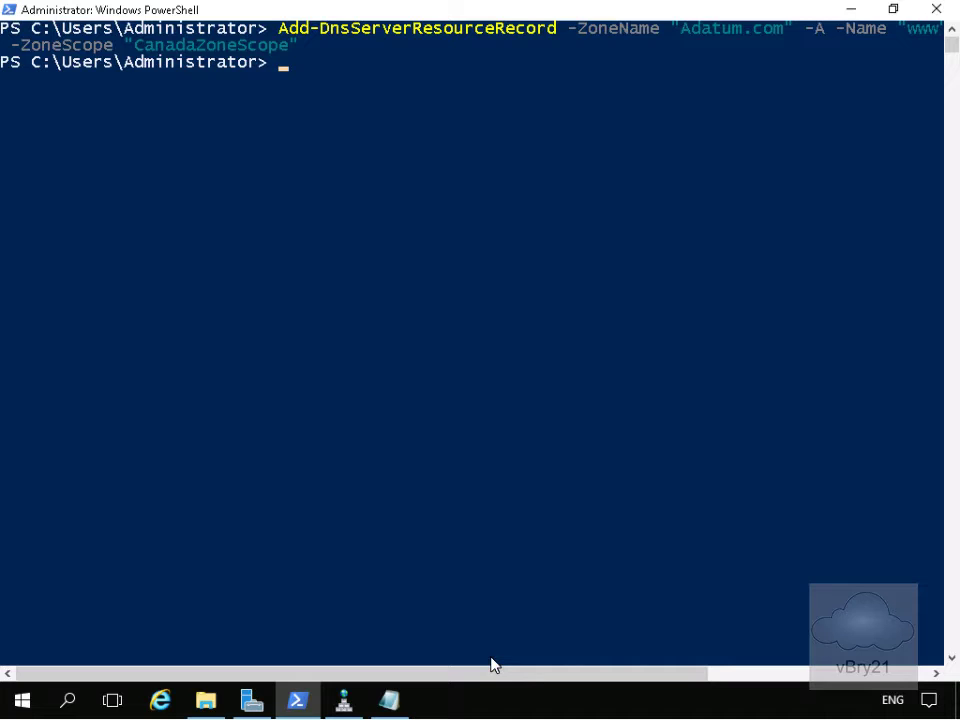
type("cls")
key("Return")
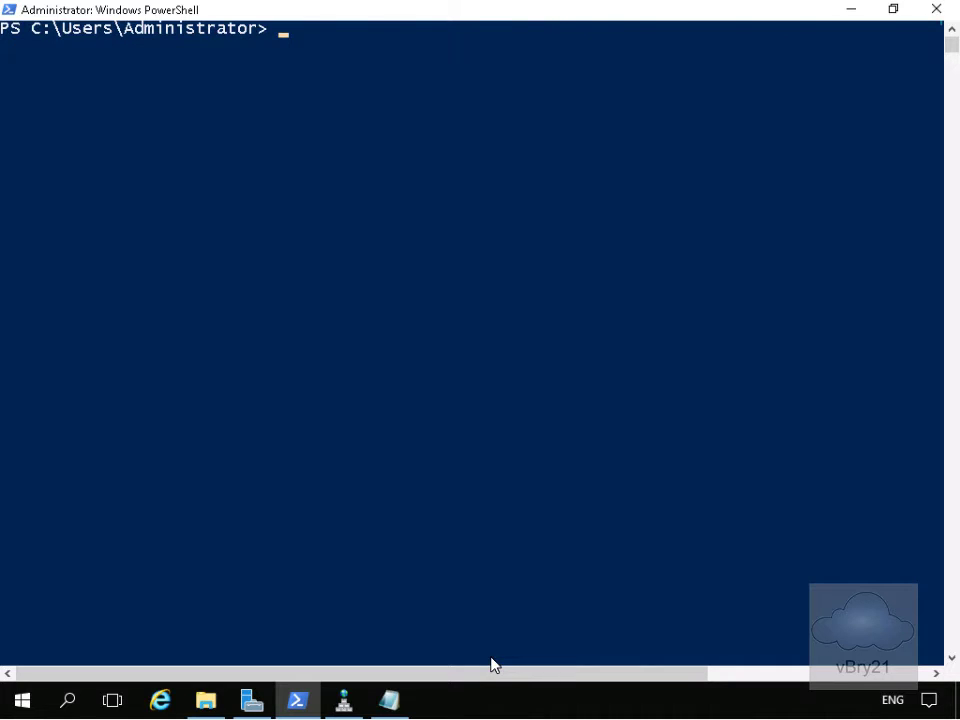
- Create UKPolicy allowing UKSubnet clients to use UKZoneScope,1 in Adatum.com, then clear the console
right_click(456, 191)
left_click_drag(615, 684, 595, 680)
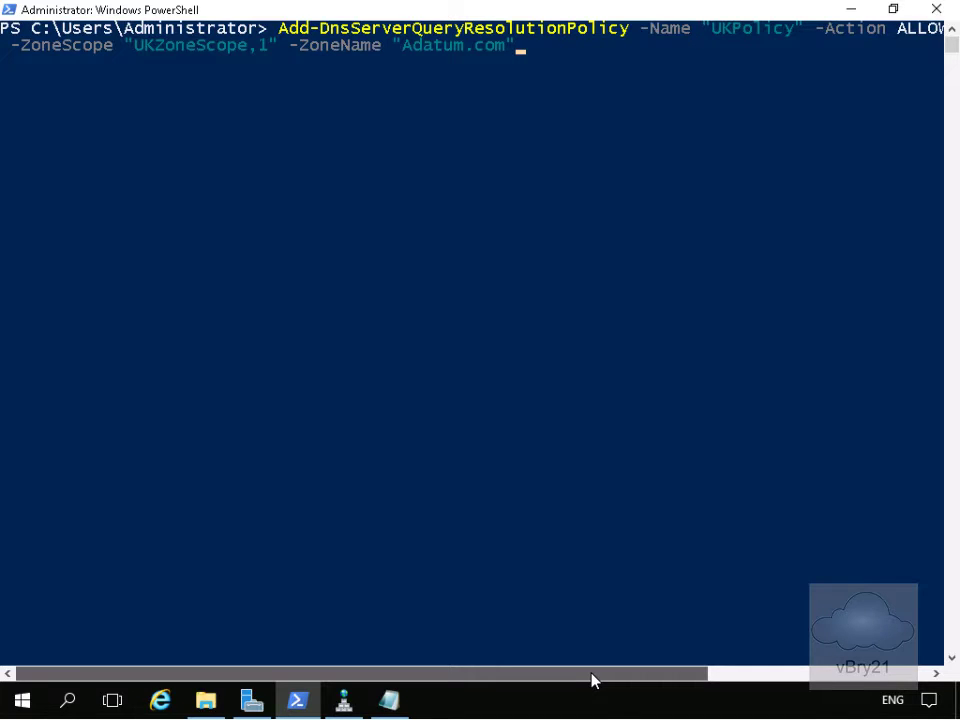
left_click_drag(613, 678, 557, 679)
key("Return")
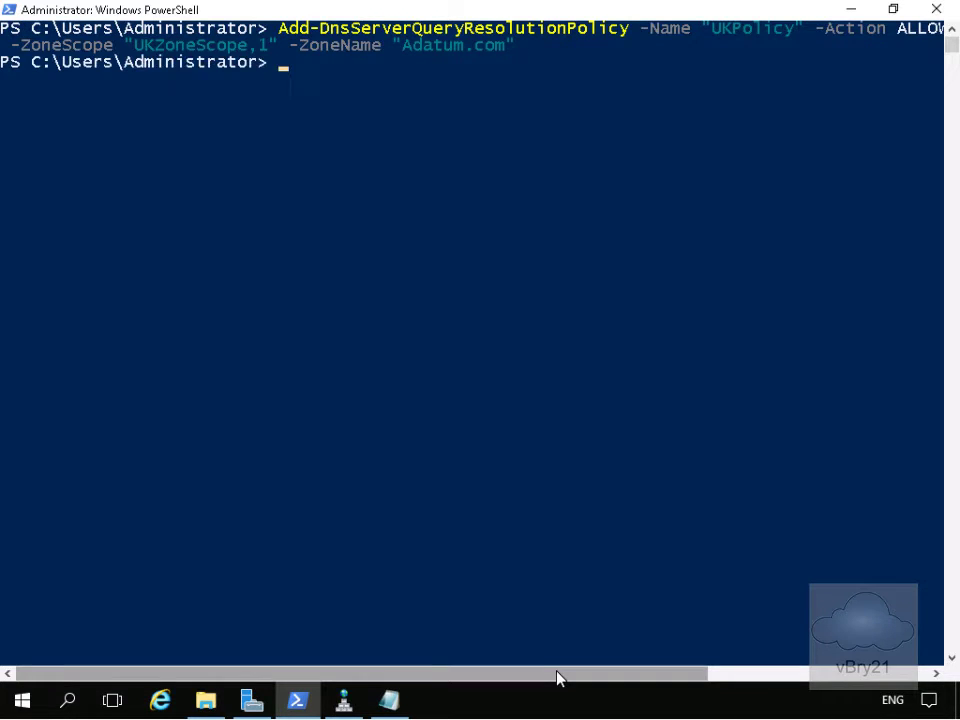
type("cls")
key("Return")
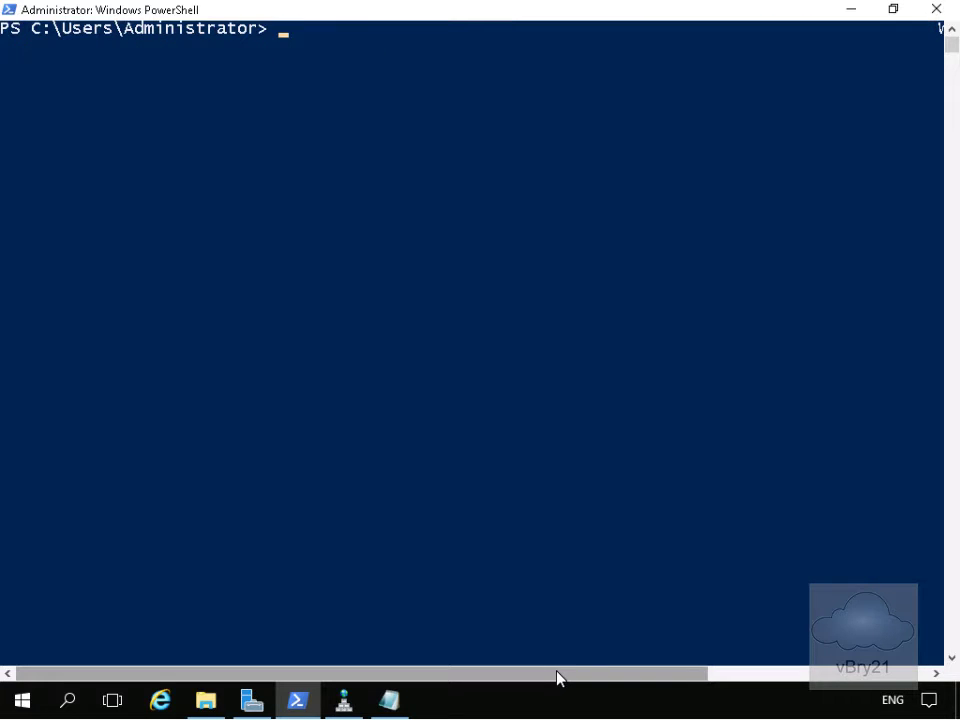
- Create CanadaPolicy allowing CanadaSubnet clients to use CanadaZoneScope,1 in Adatum.com
right_click(512, 201)
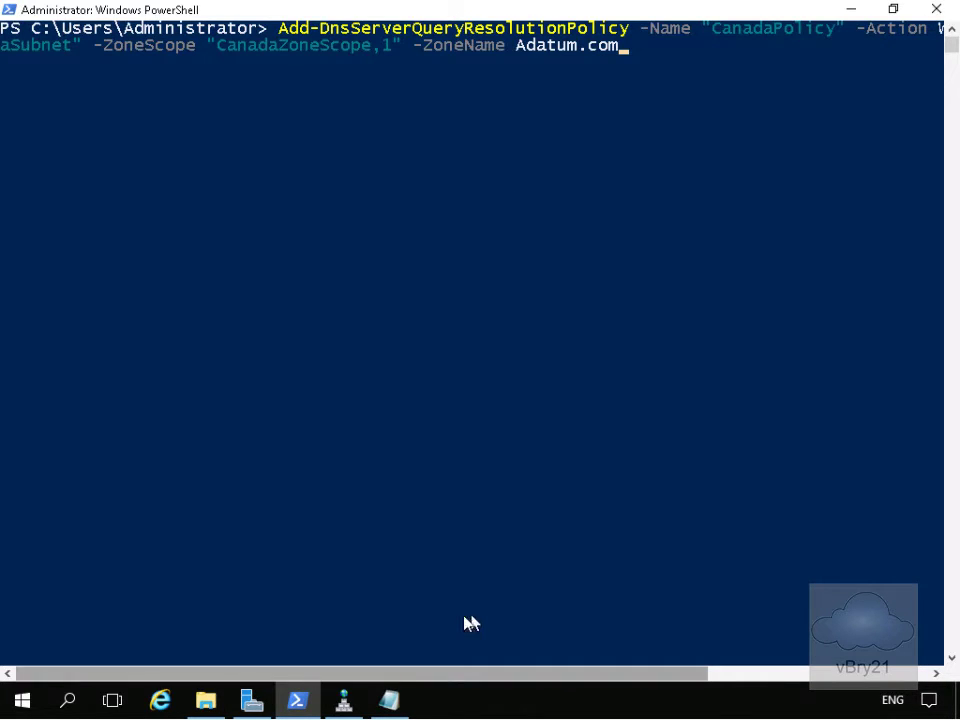
left_click_drag(484, 674, 731, 685)
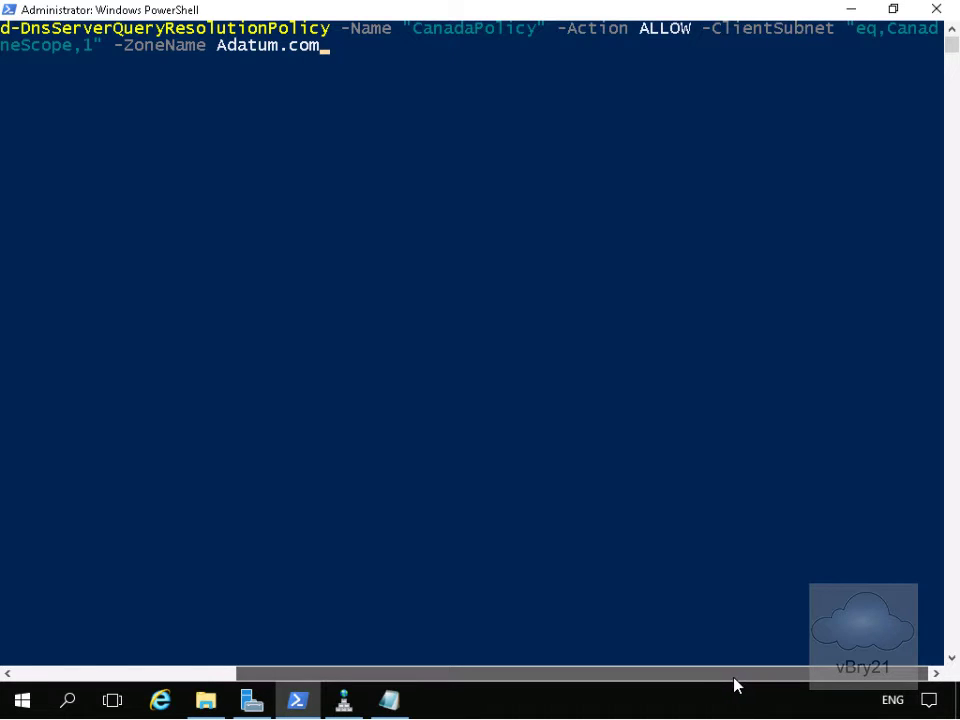
left_click_drag(612, 676, 430, 662)
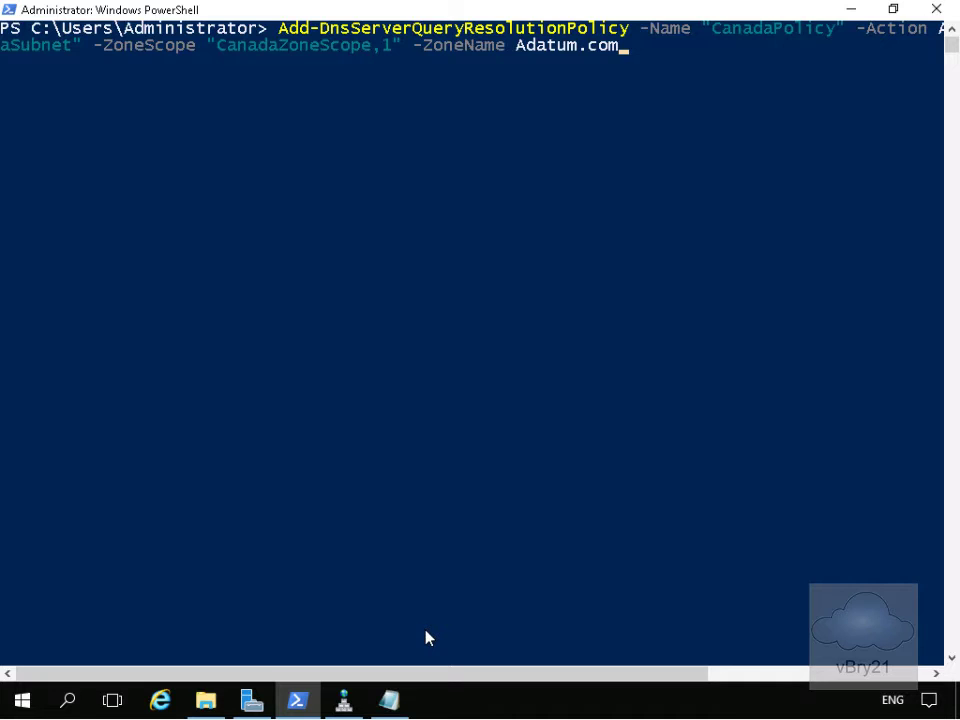
key("Return")
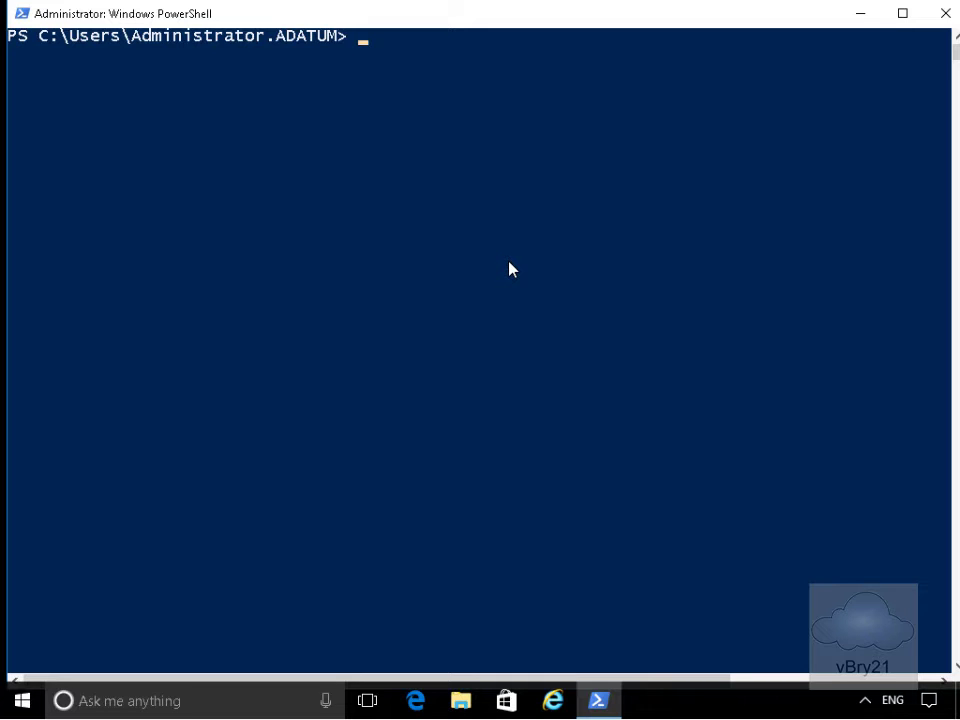
type("nslookup www.adatum.com")
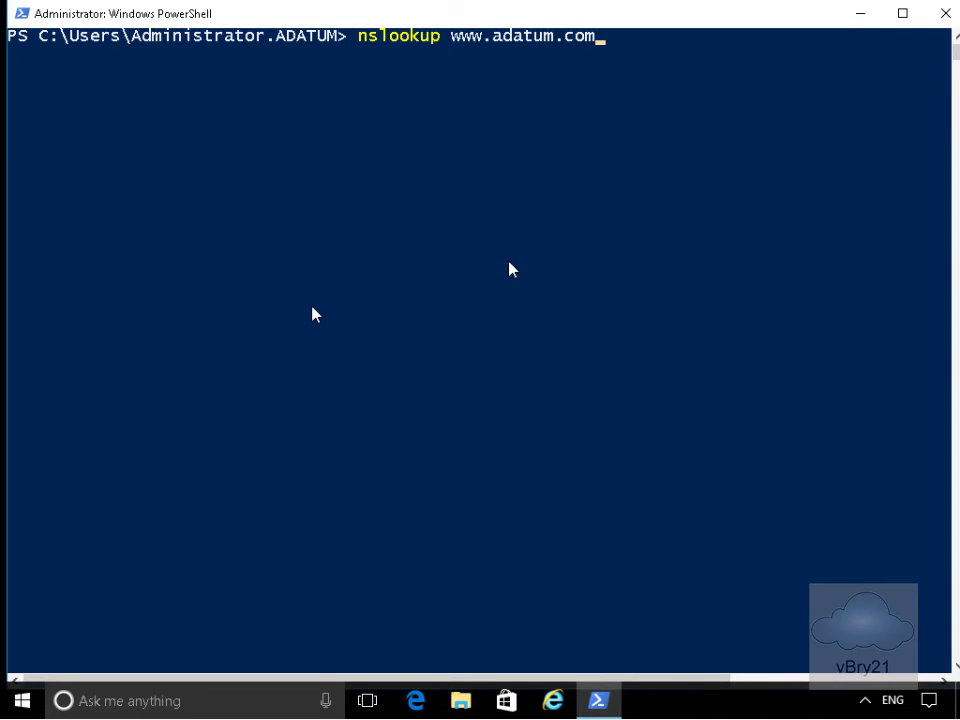
key("Return")
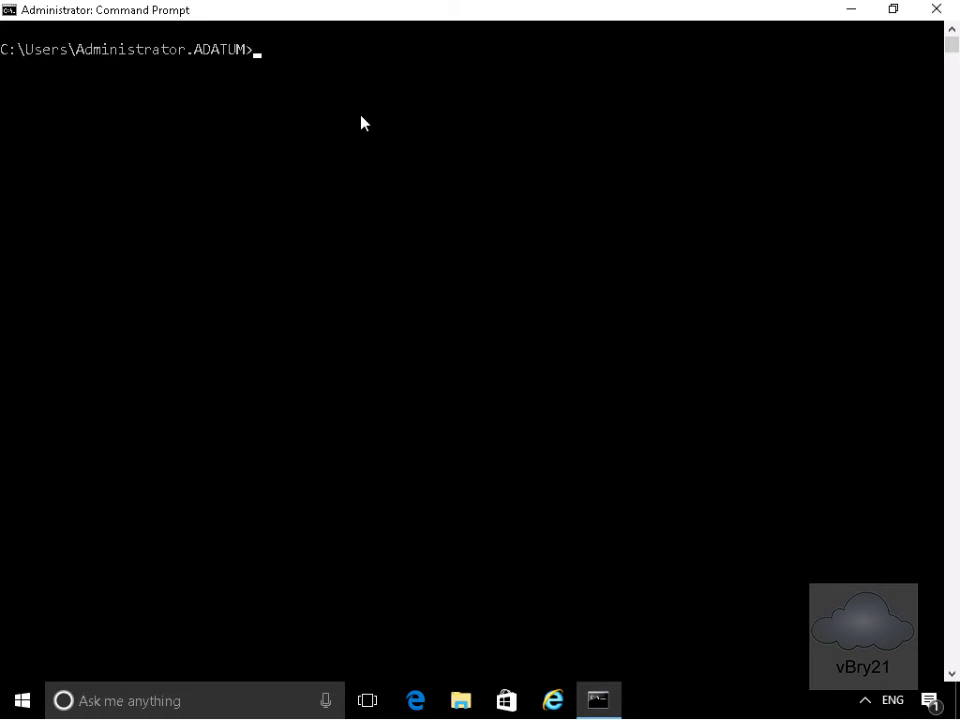
type("nslookup www.adatum.com")
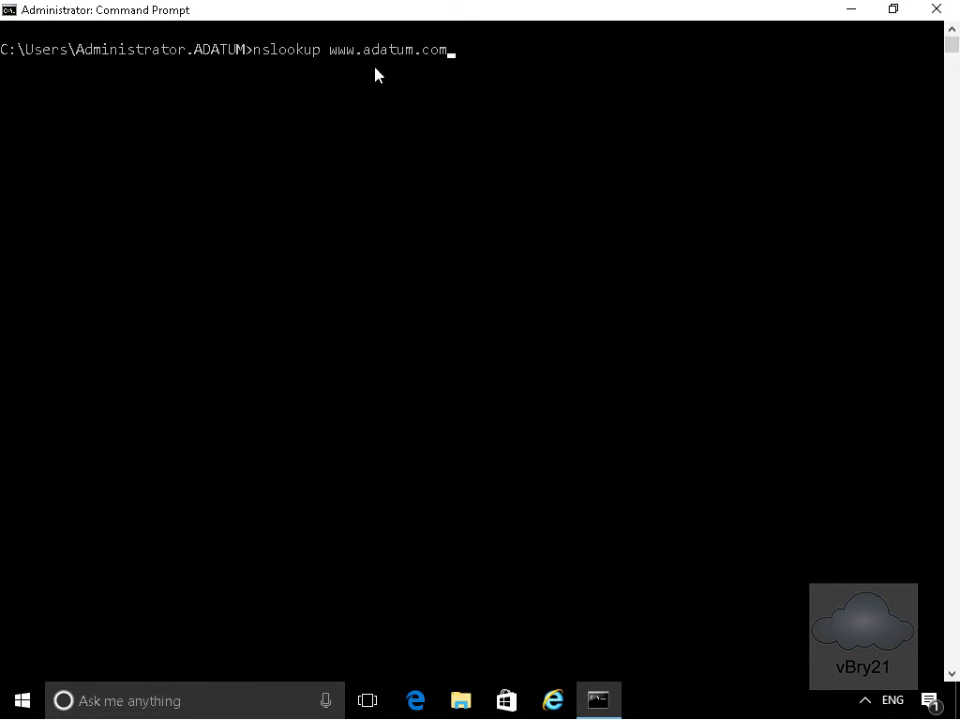
key("Return")
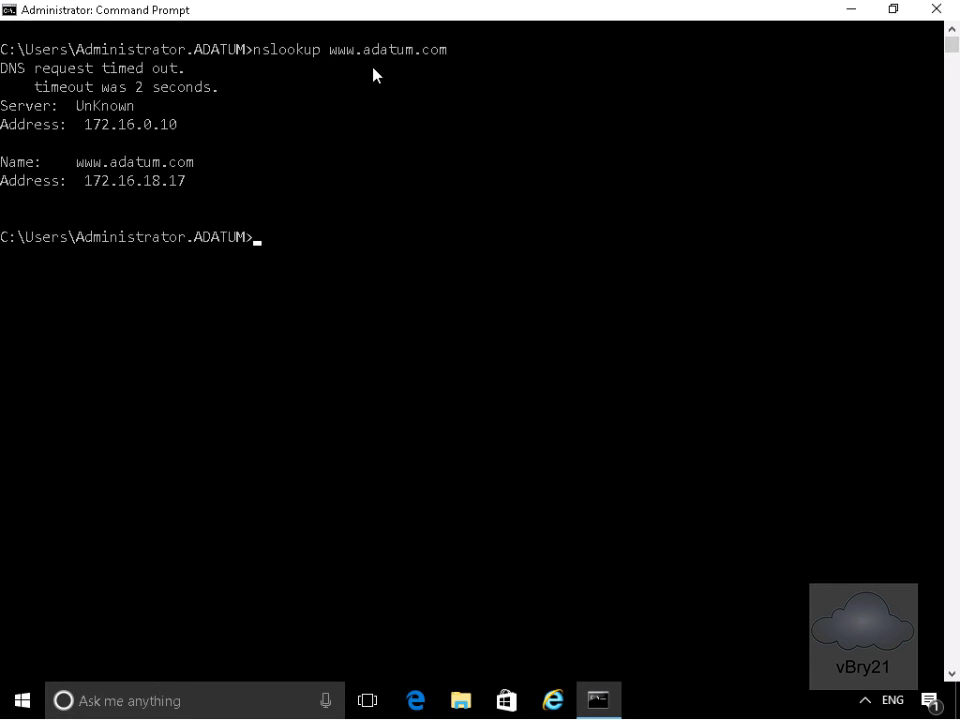